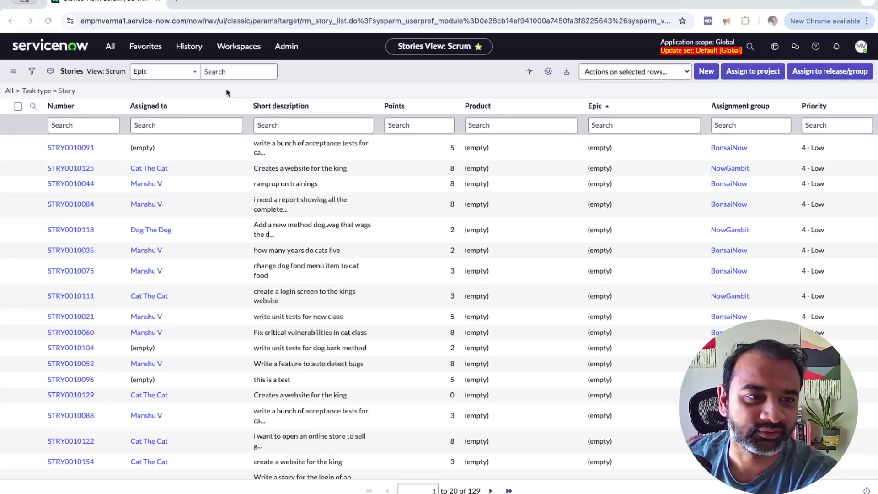
Step: Group the 129 Stories by Assigned to, giving 7 assignee groups with 16 unassigned
{"action": "key", "text": "super+Tab"}
{"action": "left_click", "coordinate": [237, 105]}
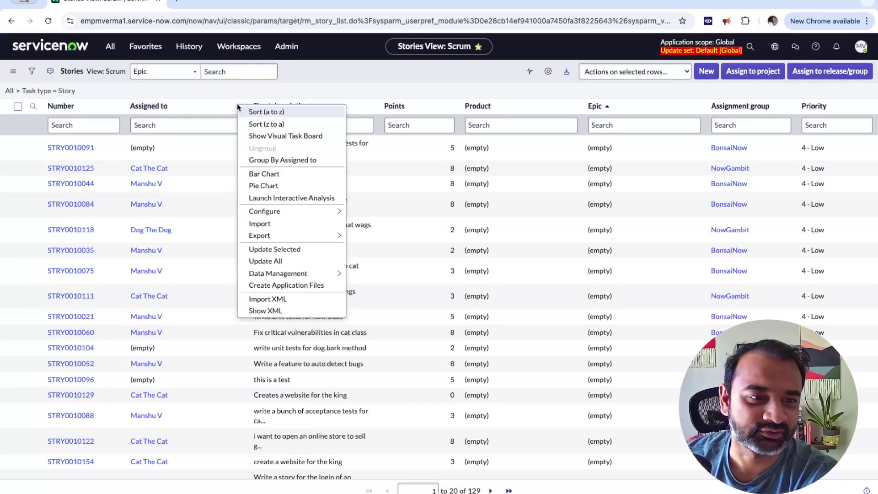
{"action": "left_click", "coordinate": [270, 158]}
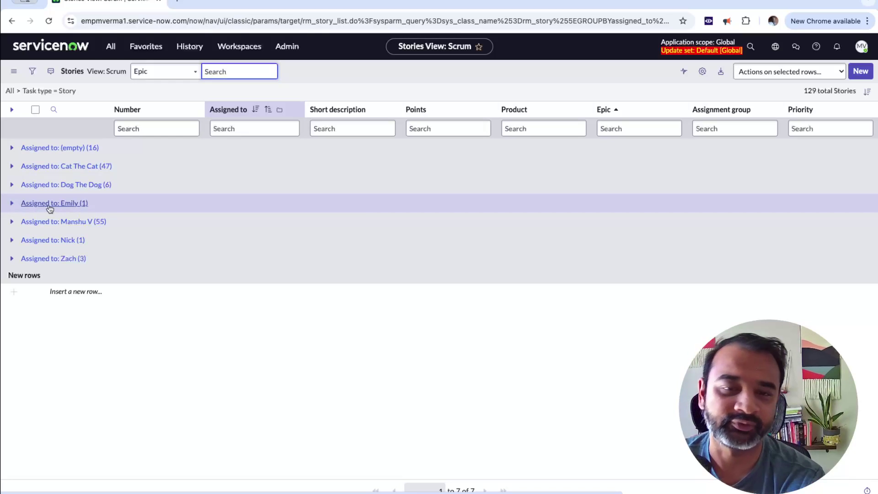
Step: Start a new report from Reports > Create New, found by filtering the navigator for 'reports'
{"action": "left_click", "coordinate": [110, 46]}
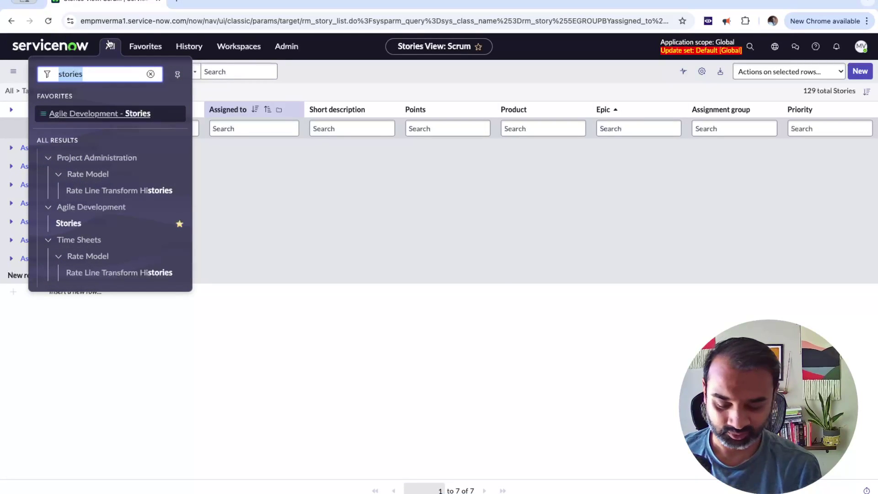
{"action": "type", "text": "reports"}
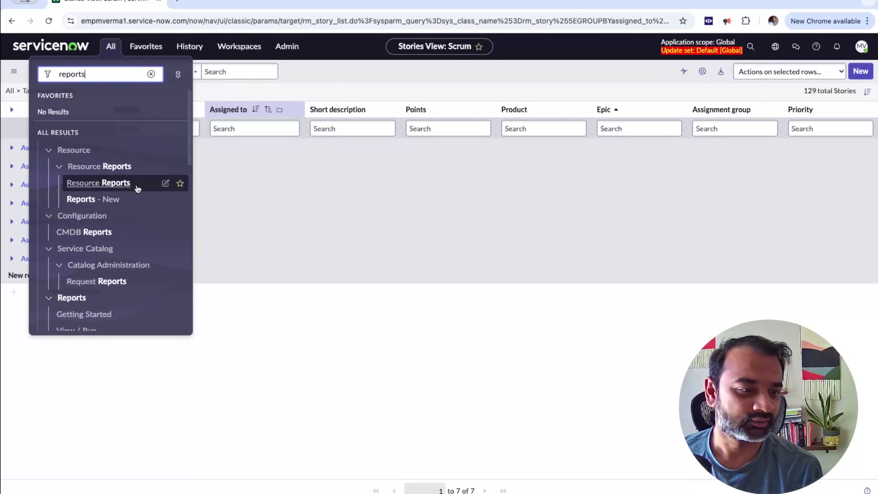
{"action": "scroll", "coordinate": [137, 187], "scroll_direction": "down", "scroll_amount": 3}
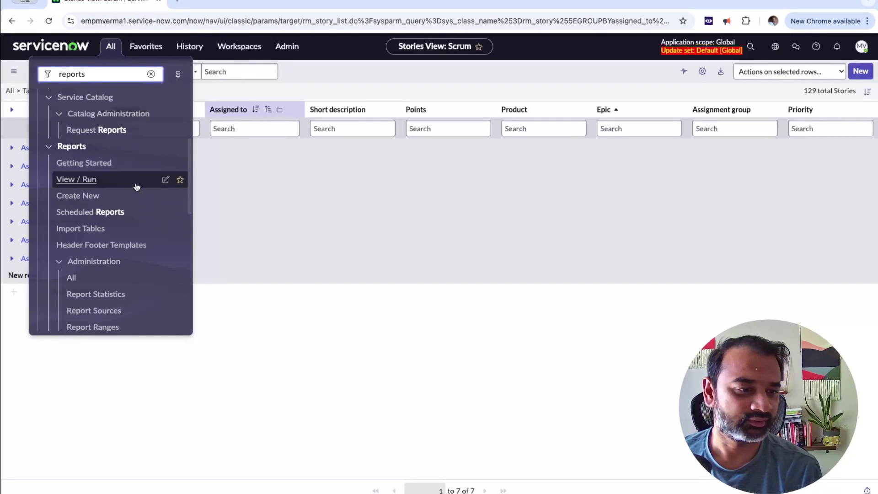
{"action": "left_click", "coordinate": [78, 196]}
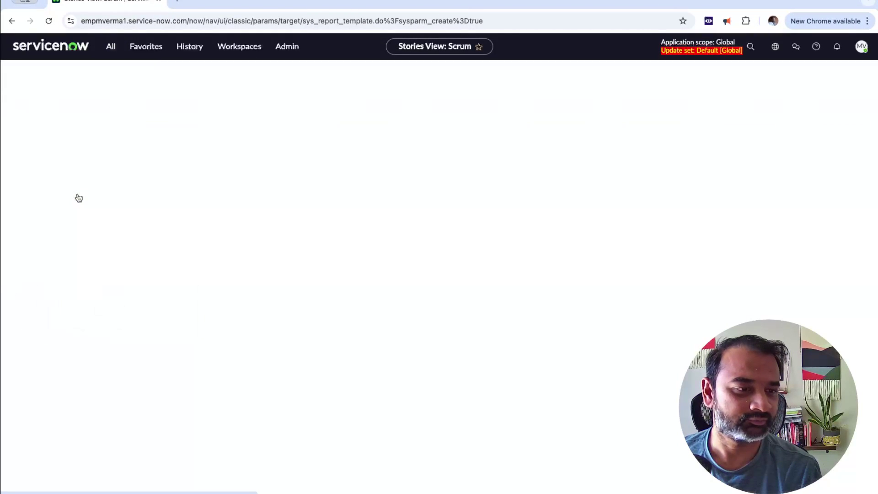
Step: Name the report 'Unique User Story Assignees in the last month' with Story [rm_story] as its table
{"action": "left_click", "coordinate": [82, 139]}
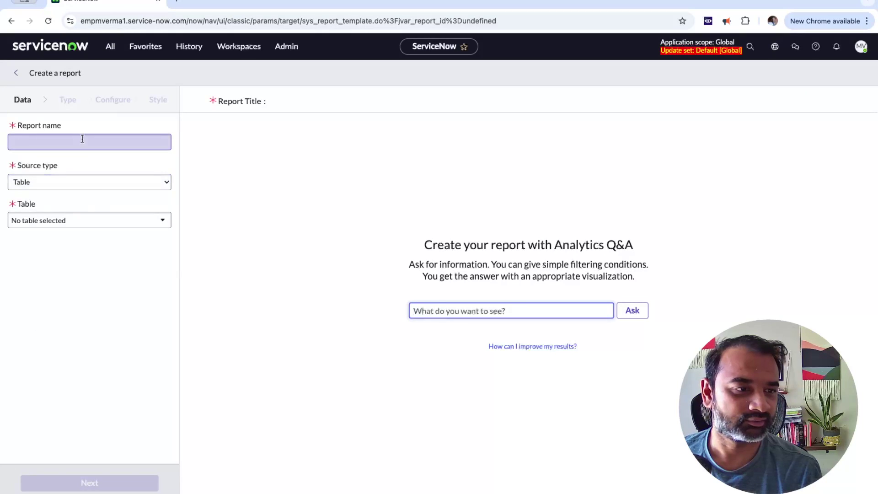
{"action": "left_click", "coordinate": [95, 169]}
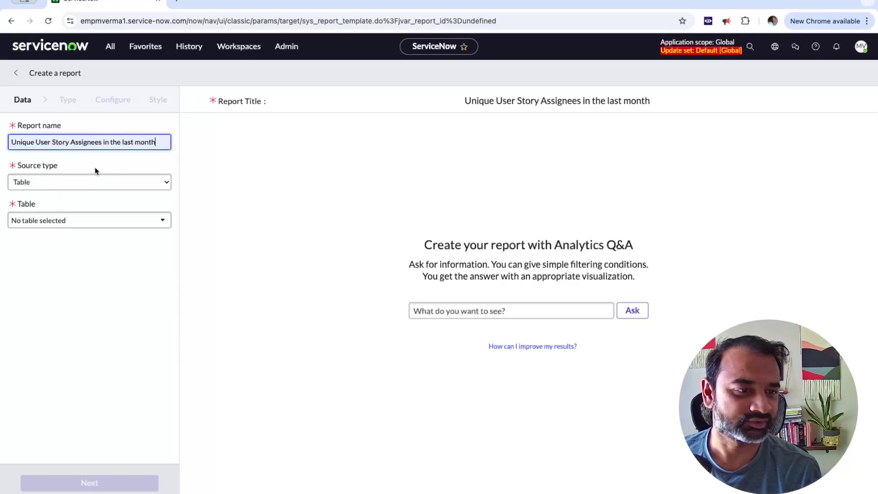
{"action": "left_click", "coordinate": [61, 221]}
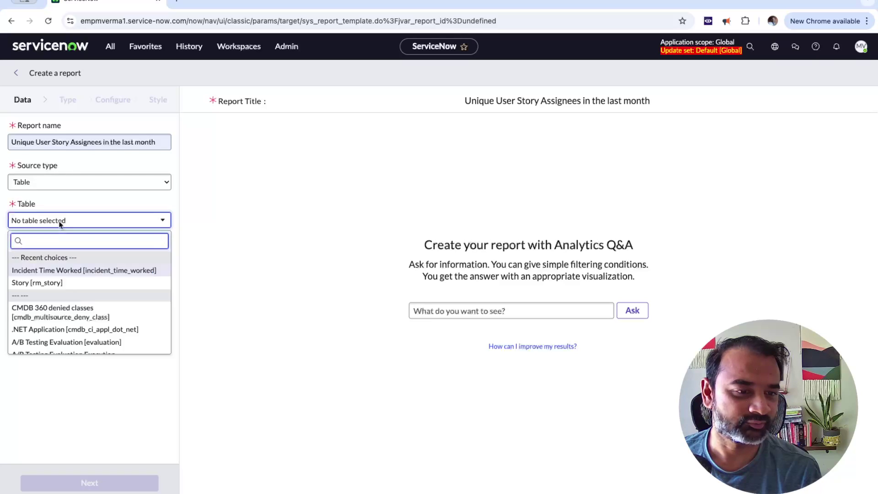
{"action": "left_click", "coordinate": [49, 285]}
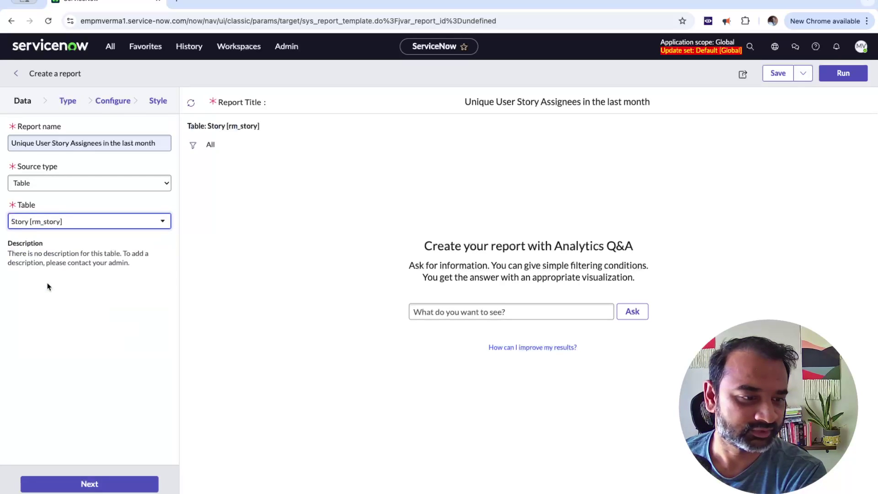
Step: Choose Multi-level pivot table as the report type, found by filtering visualizations for 'pivot'
{"action": "left_click", "coordinate": [69, 483]}
{"action": "left_click", "coordinate": [69, 130]}
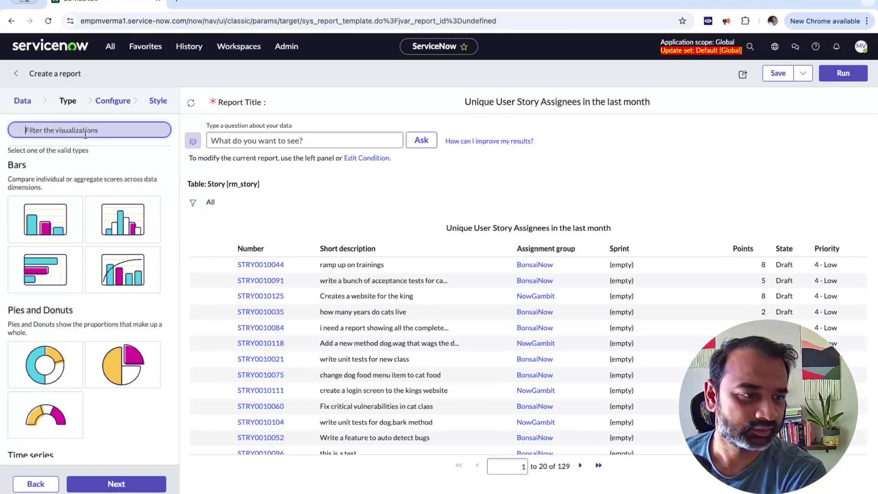
{"action": "type", "text": "pivot"}
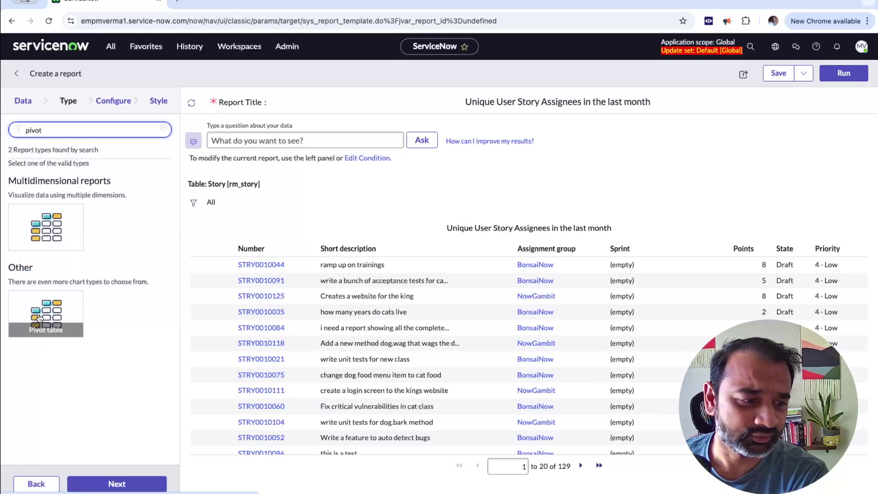
{"action": "left_click", "coordinate": [53, 228]}
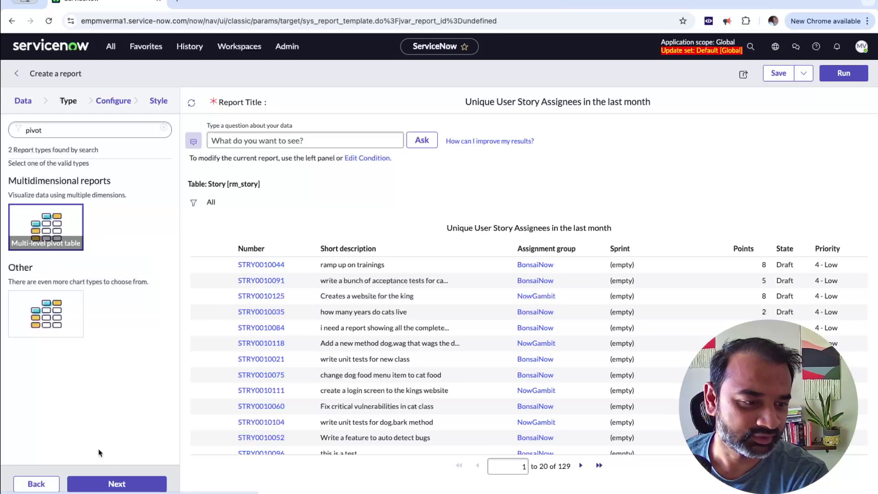
{"action": "left_click", "coordinate": [112, 484]}
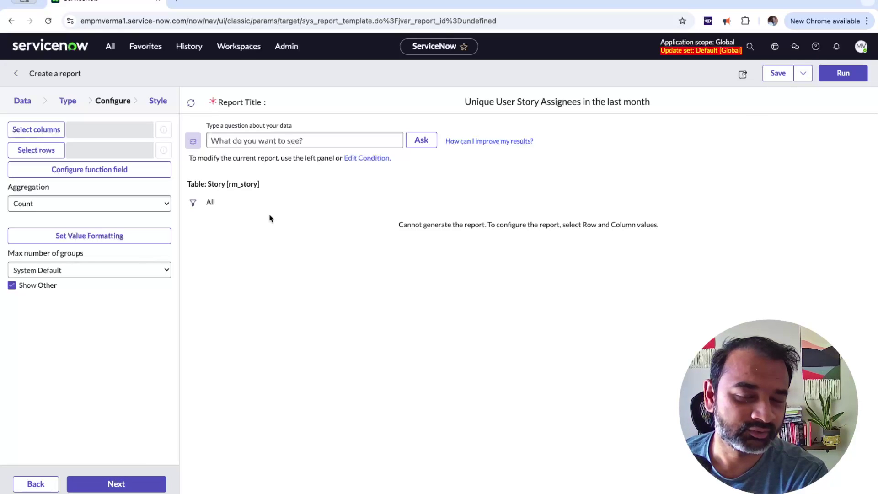
Step: Set the pivot rows to Assigned to
{"action": "left_click", "coordinate": [35, 152]}
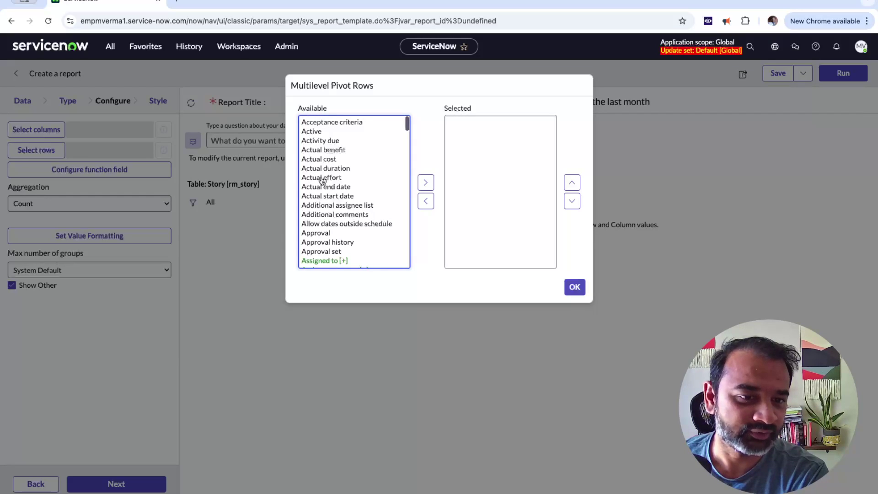
{"action": "scroll", "coordinate": [322, 181], "scroll_direction": "down", "scroll_amount": 3}
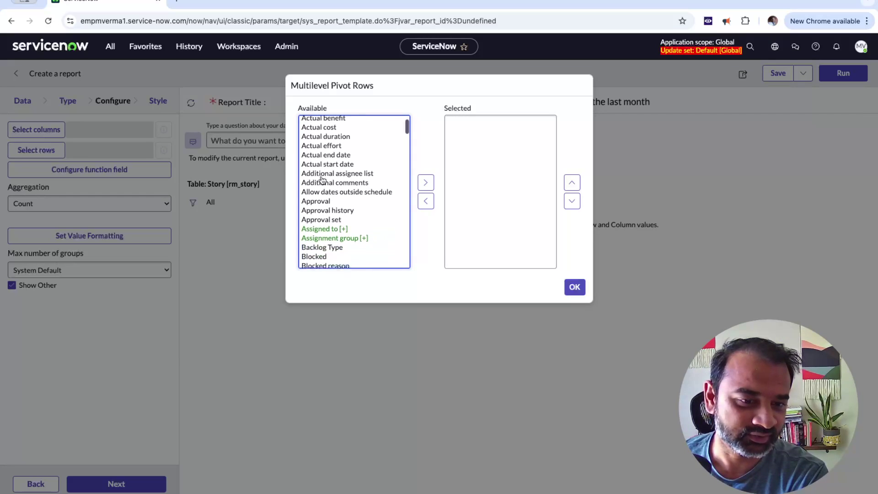
{"action": "left_click", "coordinate": [327, 228]}
{"action": "left_click", "coordinate": [425, 191]}
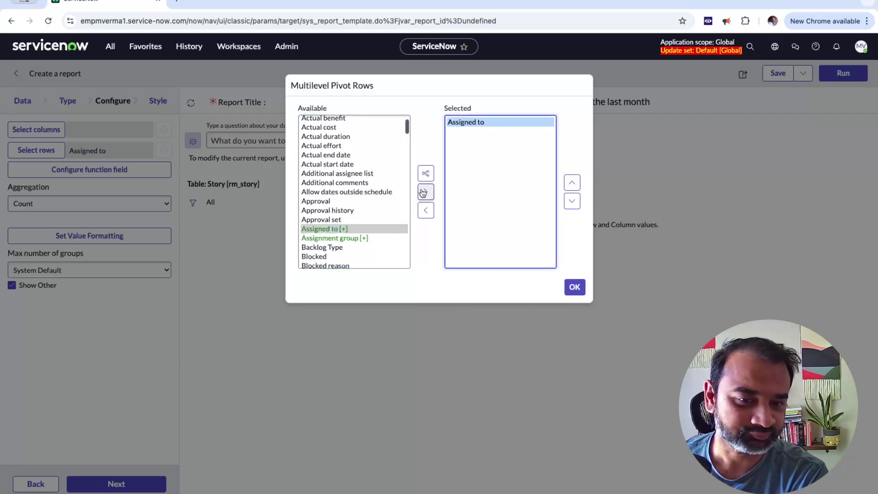
{"action": "left_click", "coordinate": [575, 289]}
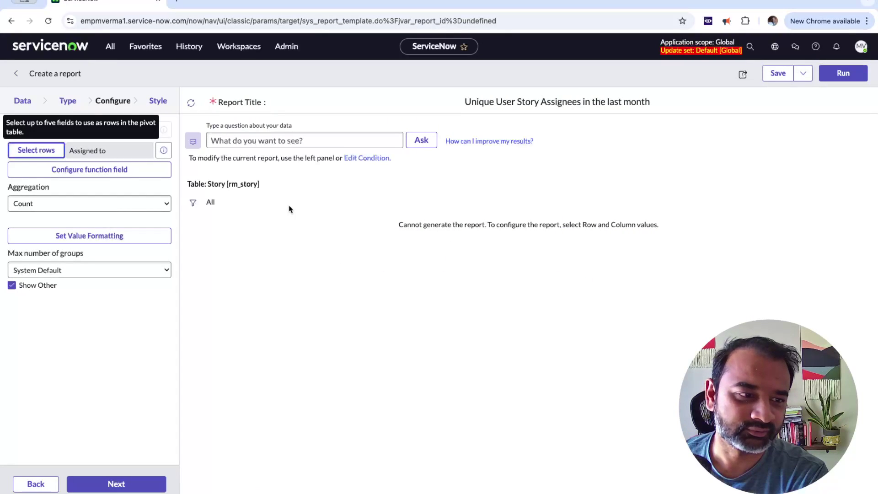
Step: Set the pivot columns to Active
{"action": "left_click", "coordinate": [24, 131]}
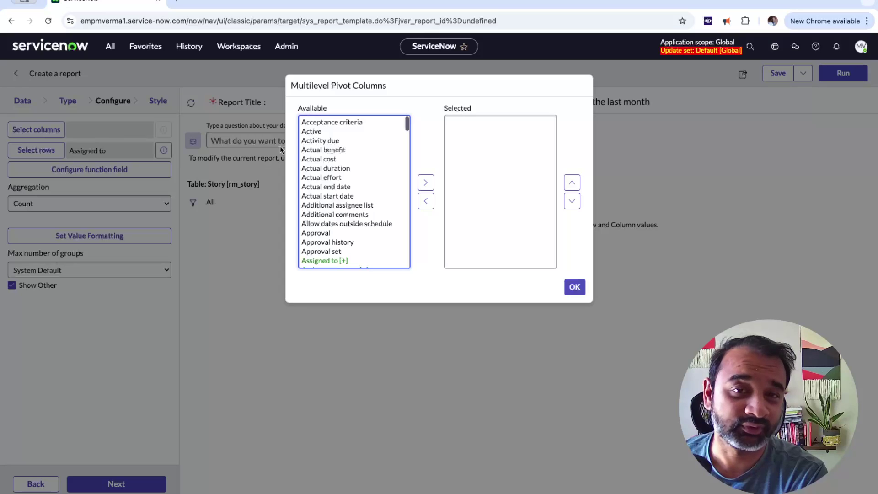
{"action": "left_click", "coordinate": [316, 133]}
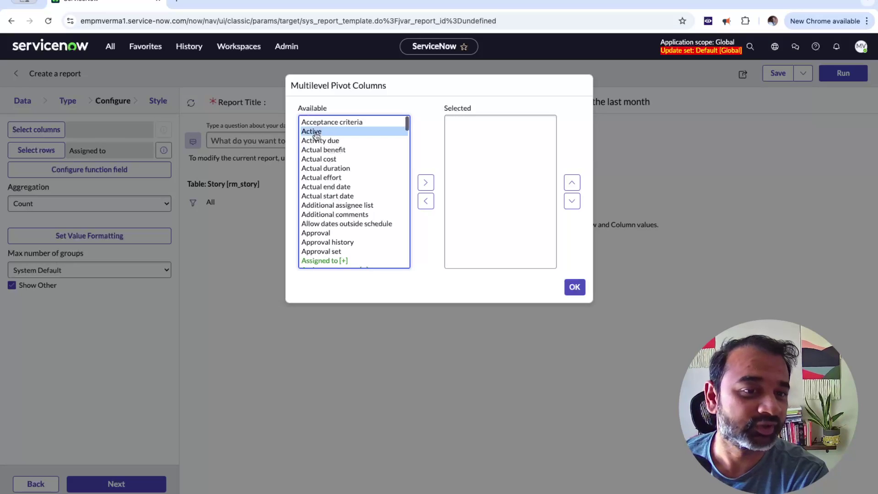
{"action": "left_click", "coordinate": [425, 183]}
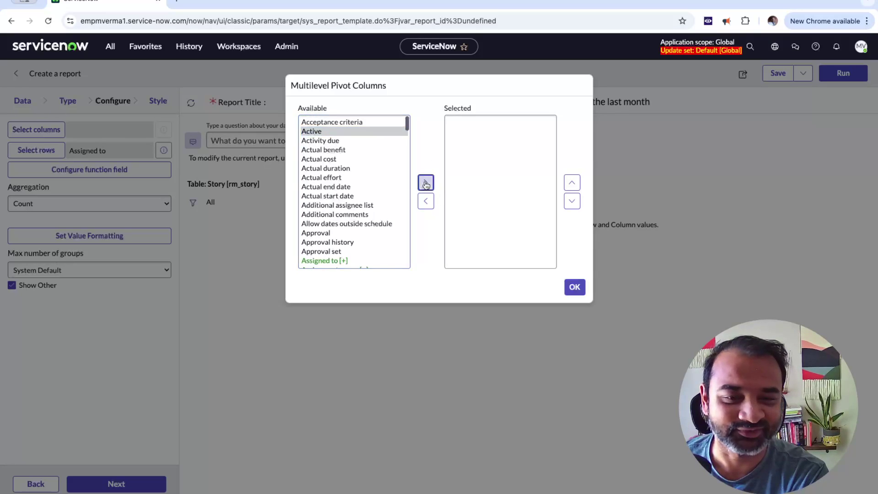
{"action": "left_click", "coordinate": [575, 287]}
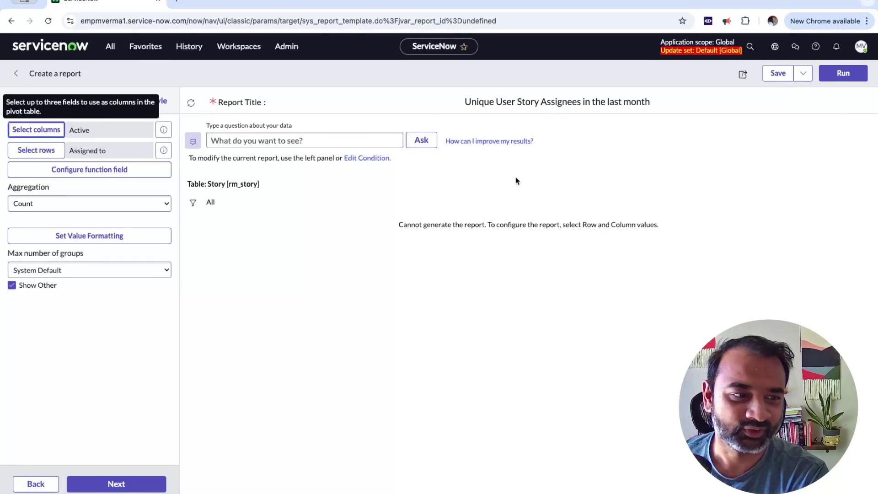
Step: Run the report to preview story counts per assignee by Active, totalling 129
{"action": "left_click", "coordinate": [843, 74]}
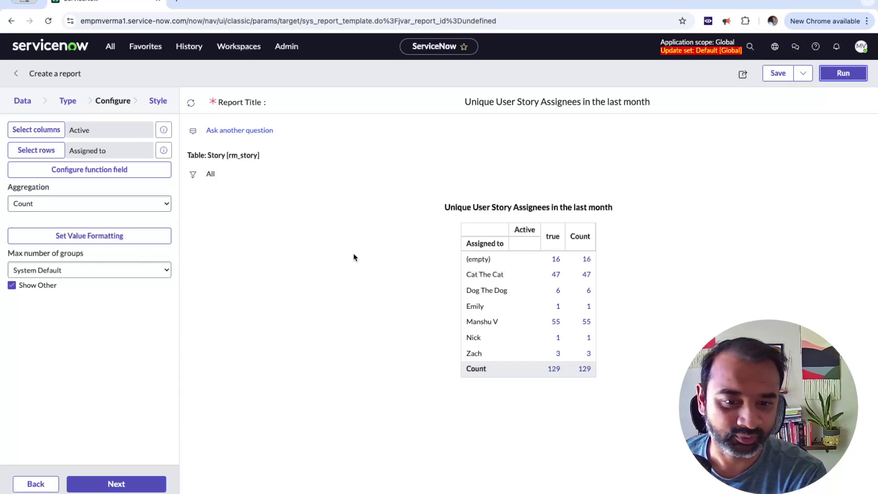
Step: Add the condition Assigned to is not empty and rerun, leaving six assignees and 113 stories
{"action": "left_click", "coordinate": [192, 174]}
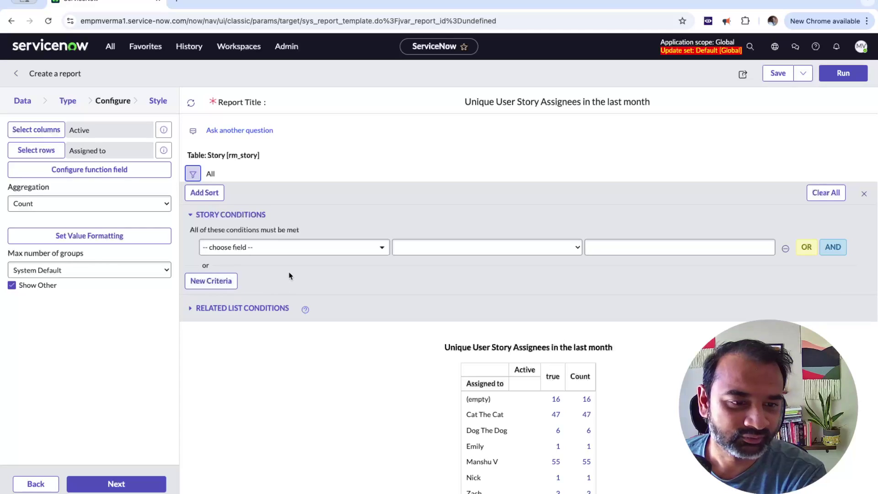
{"action": "scroll", "coordinate": [290, 276], "scroll_direction": "down", "scroll_amount": 1}
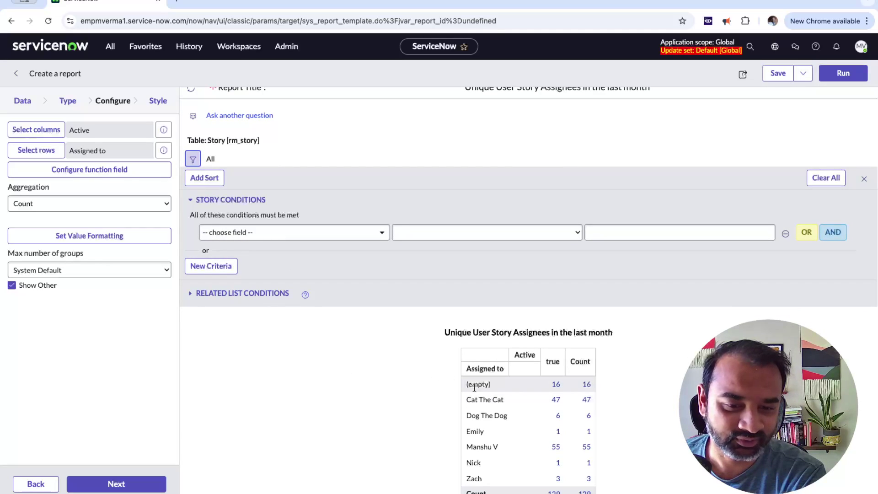
{"action": "left_click", "coordinate": [377, 234]}
{"action": "scroll", "coordinate": [299, 313], "scroll_direction": "down", "scroll_amount": 4}
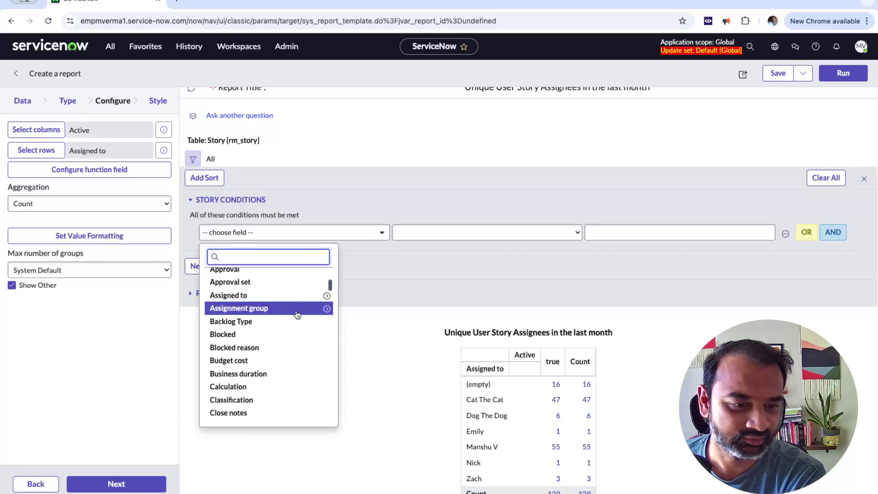
{"action": "left_click", "coordinate": [267, 296]}
{"action": "left_click", "coordinate": [483, 233]}
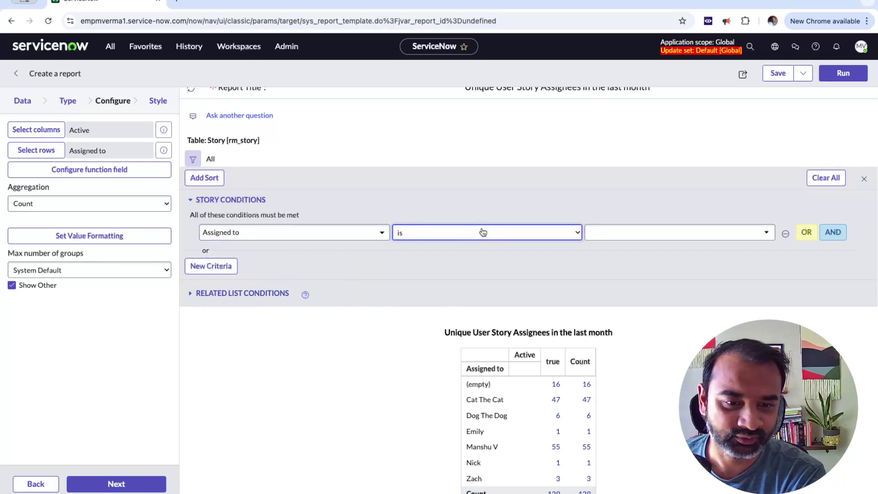
{"action": "left_click", "coordinate": [473, 275]}
{"action": "left_click", "coordinate": [843, 74]}
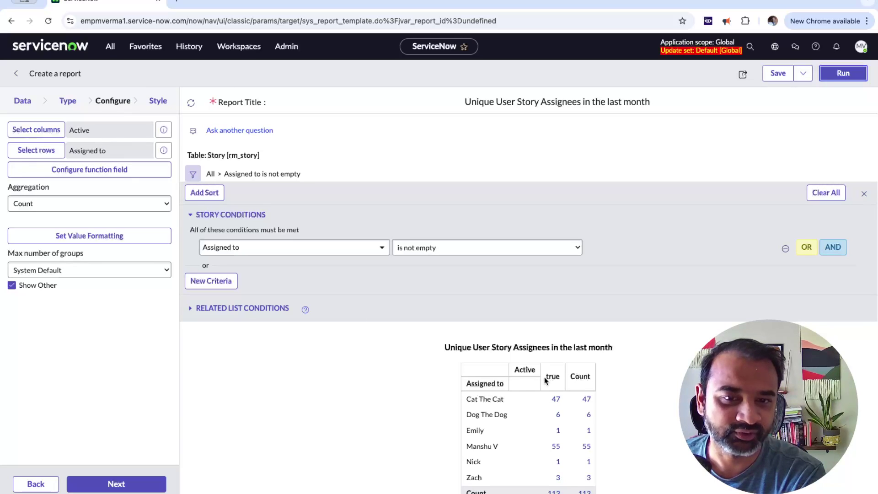
Step: Replace the Active column with Assignment group and rerun the report
{"action": "left_click", "coordinate": [51, 134]}
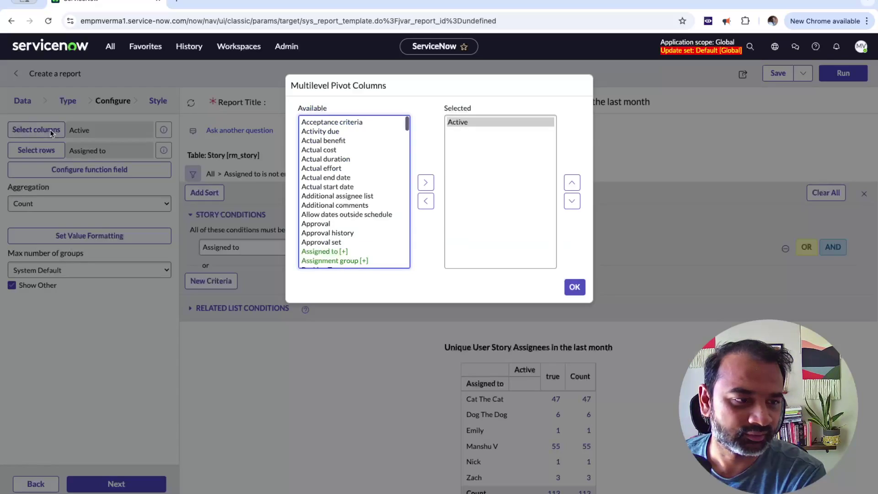
{"action": "left_click", "coordinate": [482, 121]}
{"action": "left_click", "coordinate": [425, 201]}
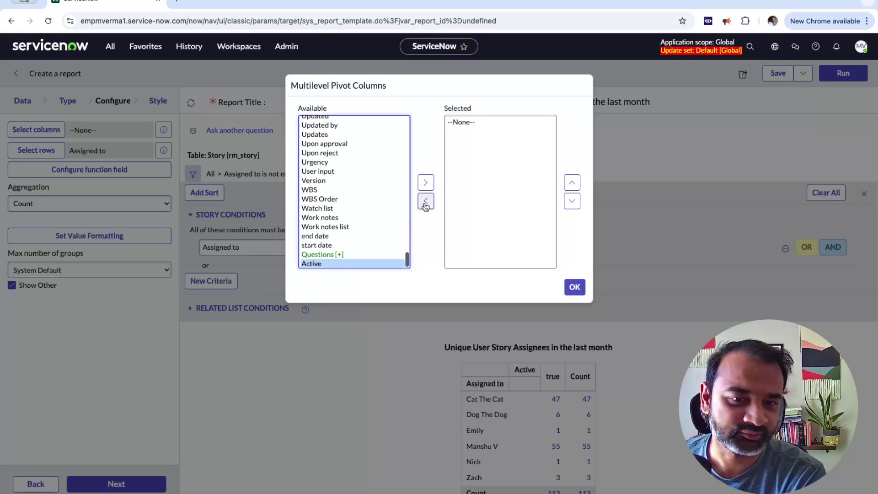
{"action": "scroll", "coordinate": [348, 180], "scroll_direction": "up", "scroll_amount": 5}
{"action": "scroll", "coordinate": [345, 184], "scroll_direction": "up", "scroll_amount": 10}
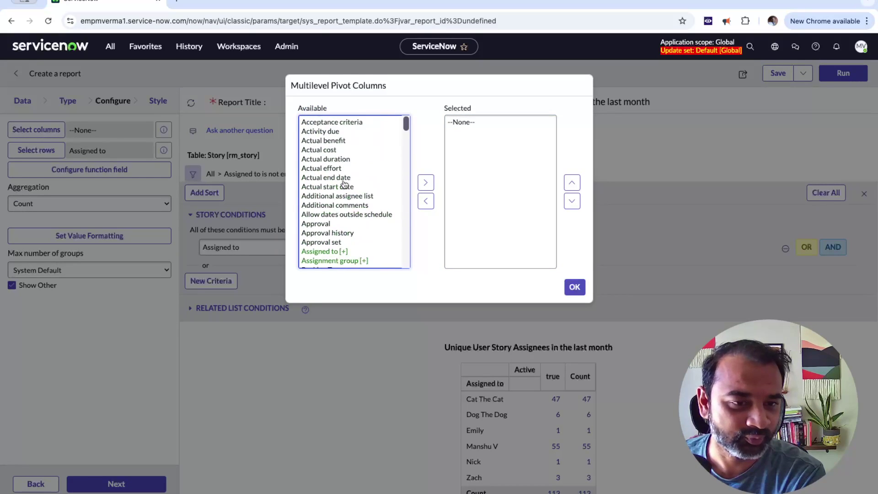
{"action": "scroll", "coordinate": [339, 181], "scroll_direction": "down", "scroll_amount": 1}
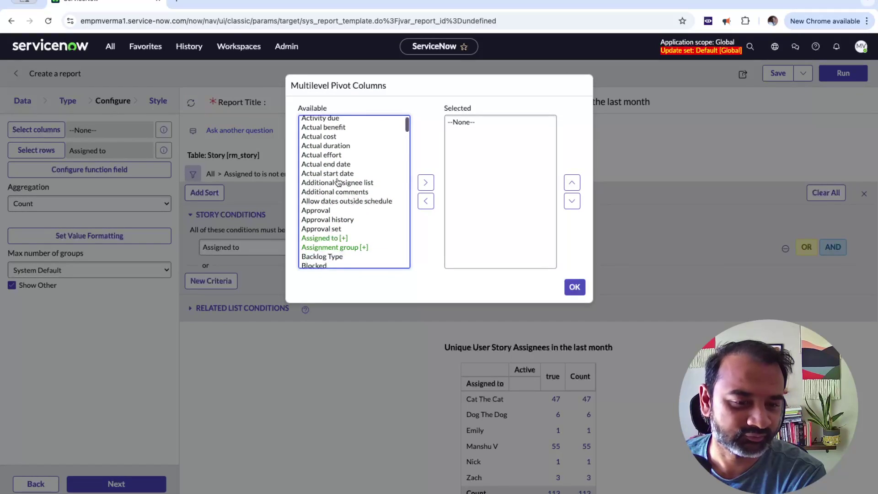
{"action": "left_click", "coordinate": [344, 248]}
{"action": "left_click", "coordinate": [426, 192]}
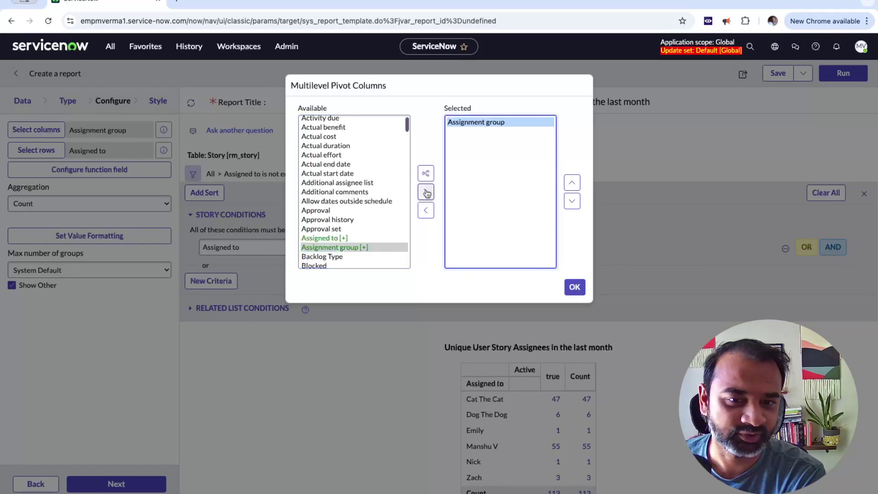
{"action": "left_click", "coordinate": [575, 288]}
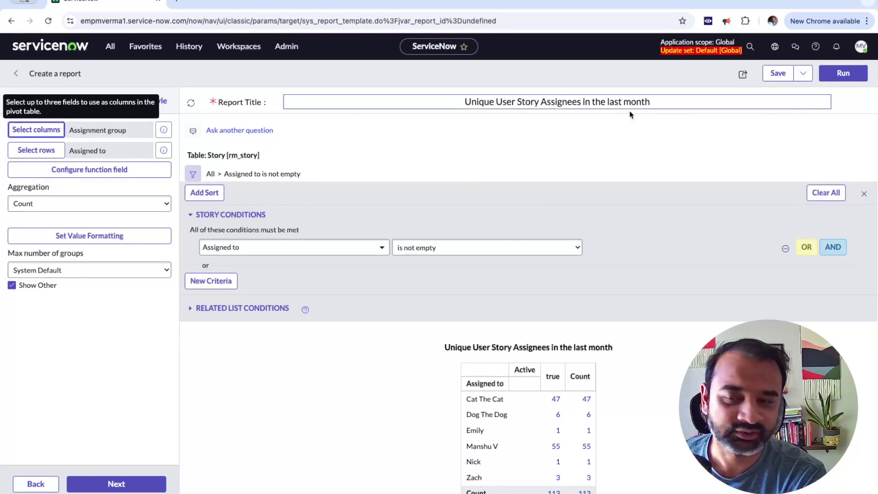
{"action": "left_click", "coordinate": [846, 75]}
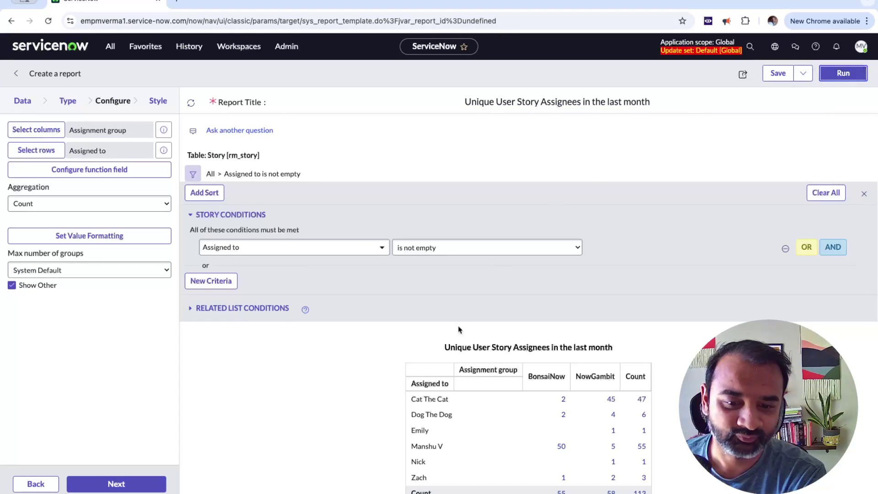
Step: Highlight the BonsaiNow and NowGambit group headings in the pivot result
{"action": "double_click", "coordinate": [544, 376]}
{"action": "double_click", "coordinate": [584, 375]}
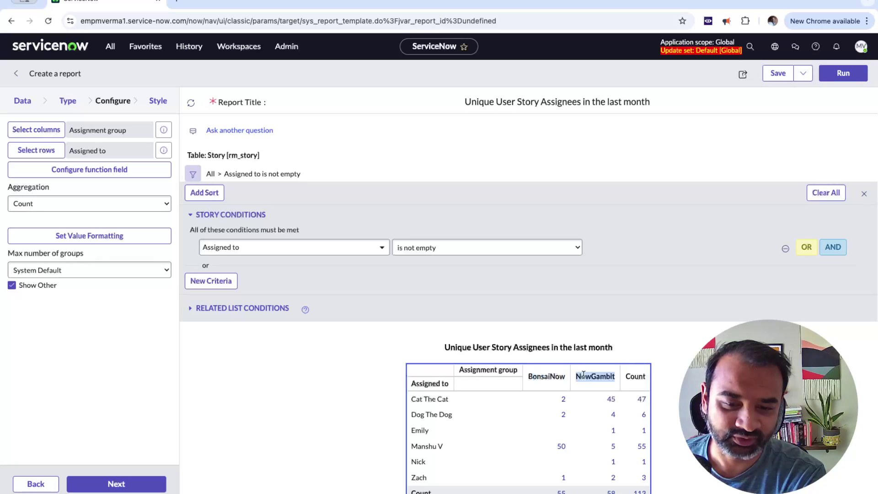
{"action": "double_click", "coordinate": [545, 376]}
{"action": "double_click", "coordinate": [599, 376]}
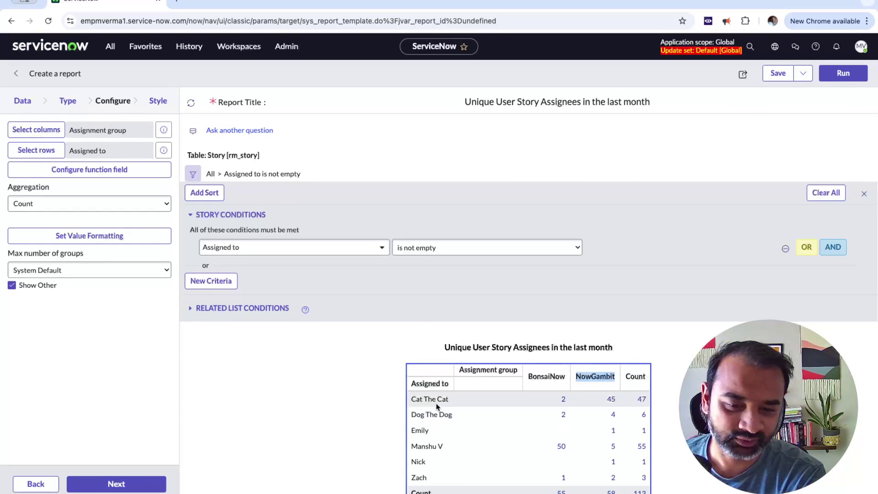
{"action": "mouse_move", "coordinate": [563, 402]}
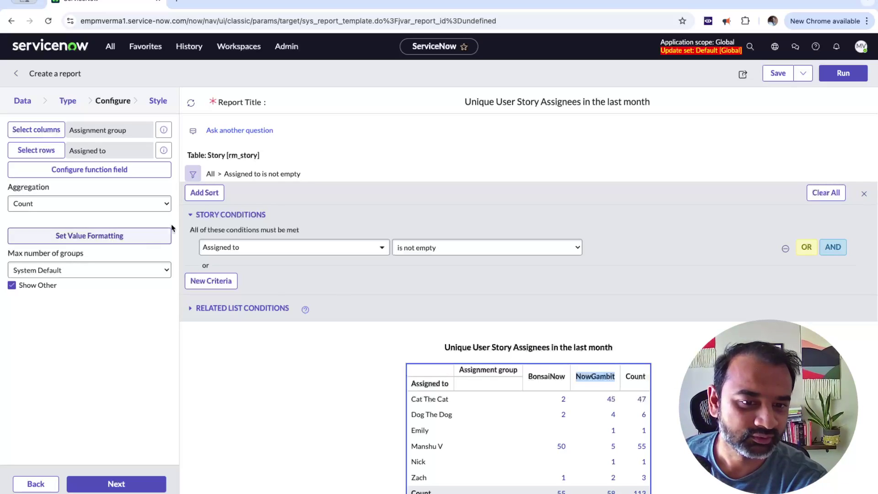
Step: Add Priority under Assignment group as a second column level and rerun, showing 1 - Critical to 4 - Low
{"action": "left_click", "coordinate": [27, 132]}
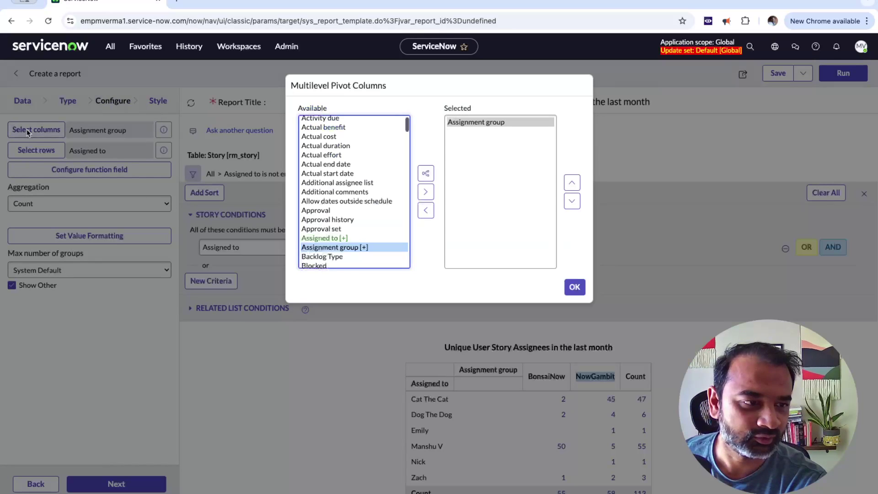
{"action": "scroll", "coordinate": [338, 243], "scroll_direction": "down", "scroll_amount": 10}
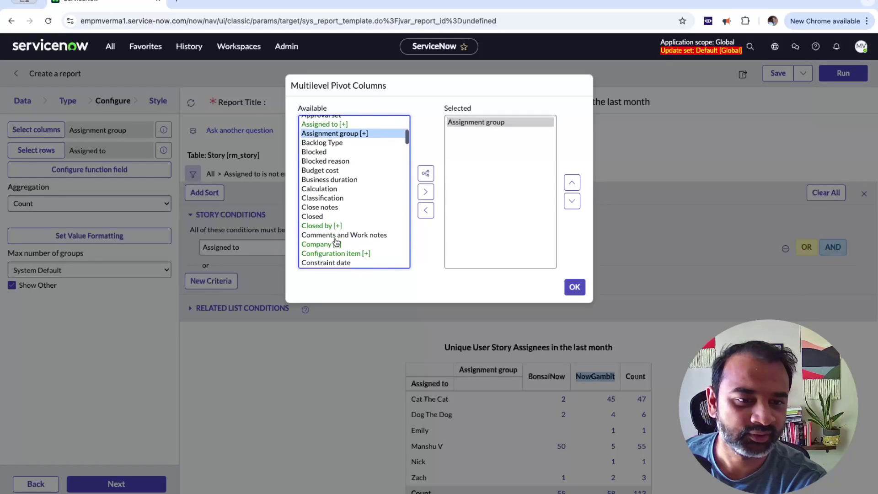
{"action": "scroll", "coordinate": [336, 242], "scroll_direction": "down", "scroll_amount": 15}
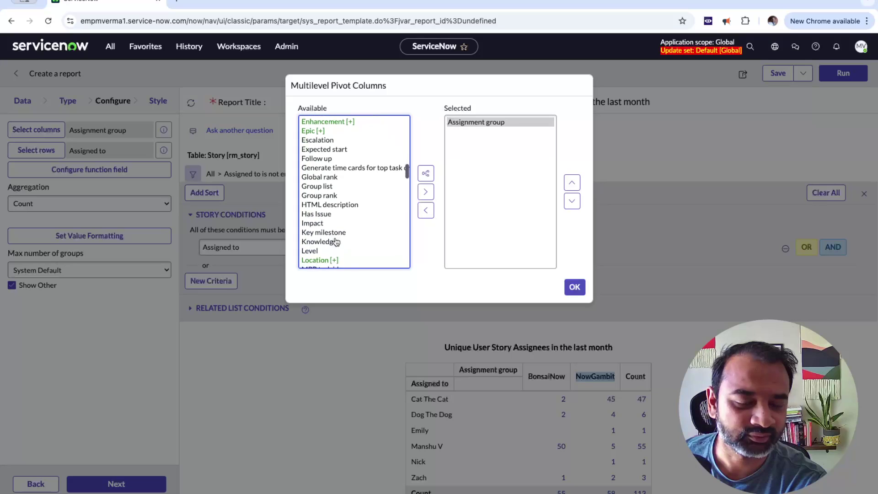
{"action": "scroll", "coordinate": [337, 242], "scroll_direction": "down", "scroll_amount": 14}
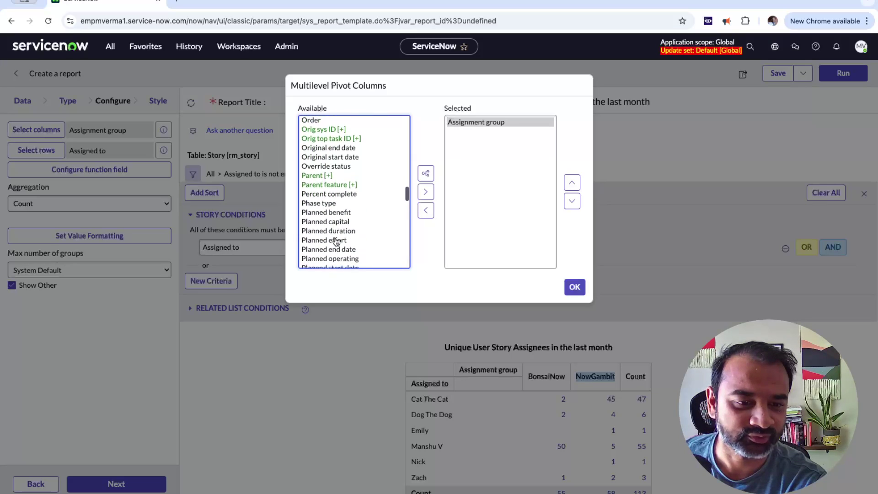
{"action": "scroll", "coordinate": [336, 242], "scroll_direction": "down", "scroll_amount": 2}
{"action": "left_click", "coordinate": [324, 248]}
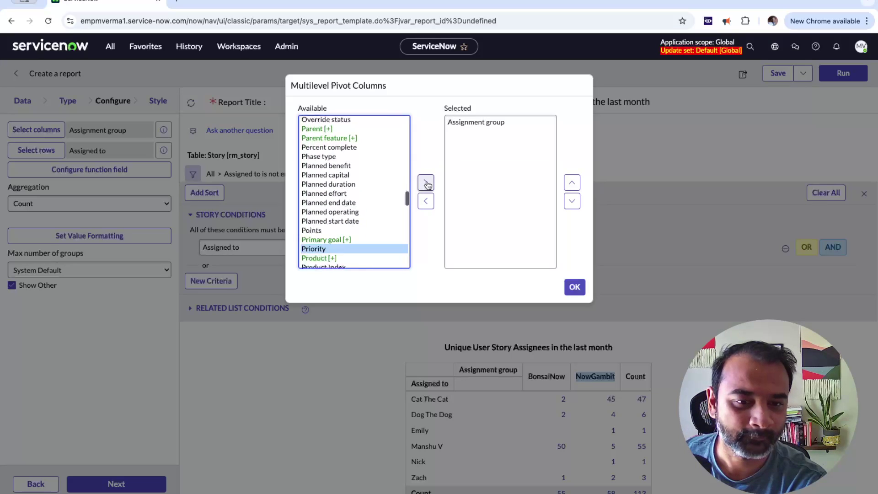
{"action": "left_click", "coordinate": [426, 183]}
{"action": "left_click", "coordinate": [576, 288]}
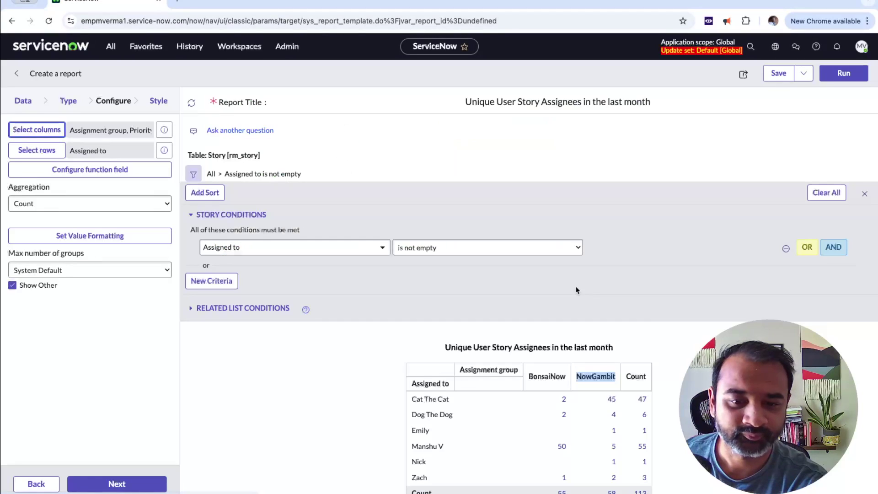
{"action": "left_click", "coordinate": [843, 74]}
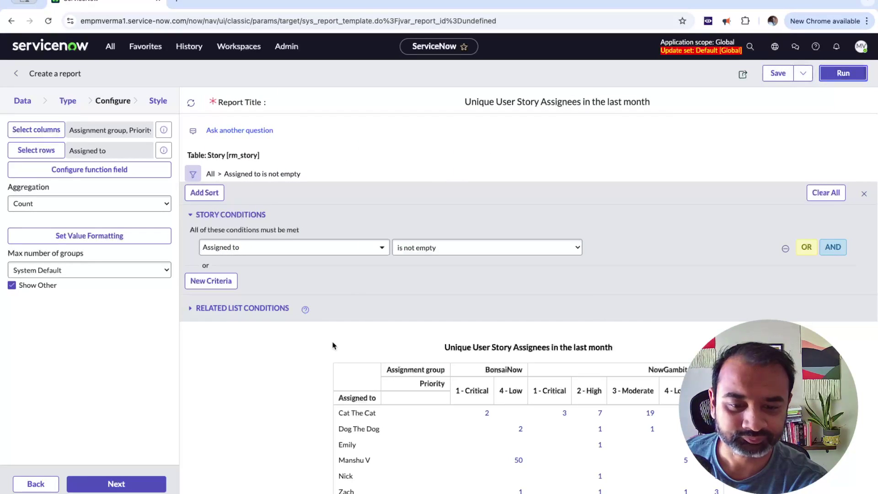
{"action": "scroll", "coordinate": [273, 318], "scroll_direction": "down", "scroll_amount": 1}
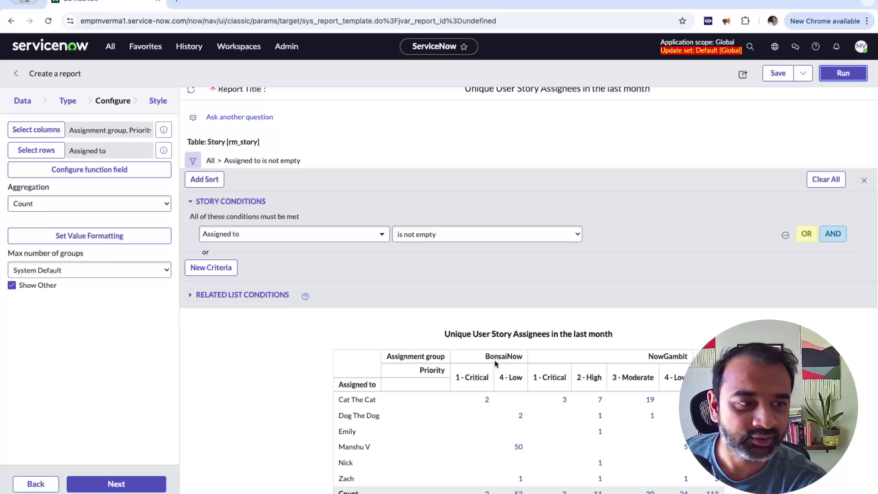
{"action": "left_click", "coordinate": [55, 131]}
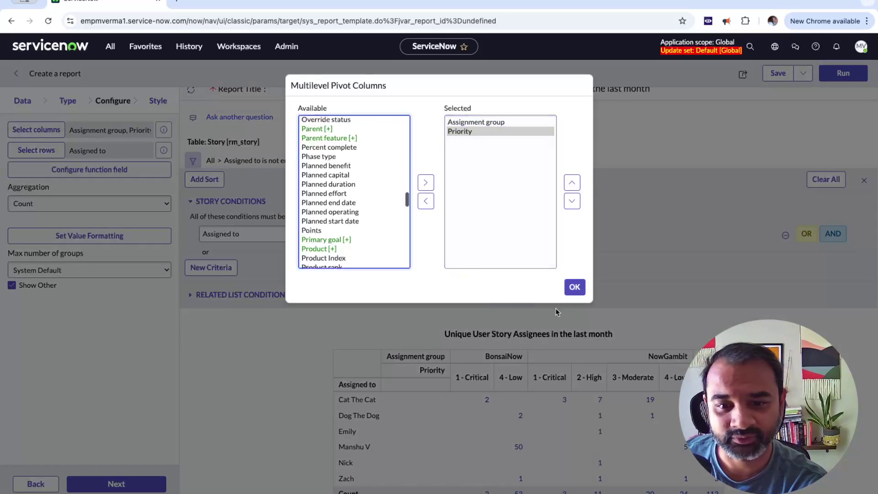
{"action": "left_click", "coordinate": [574, 286]}
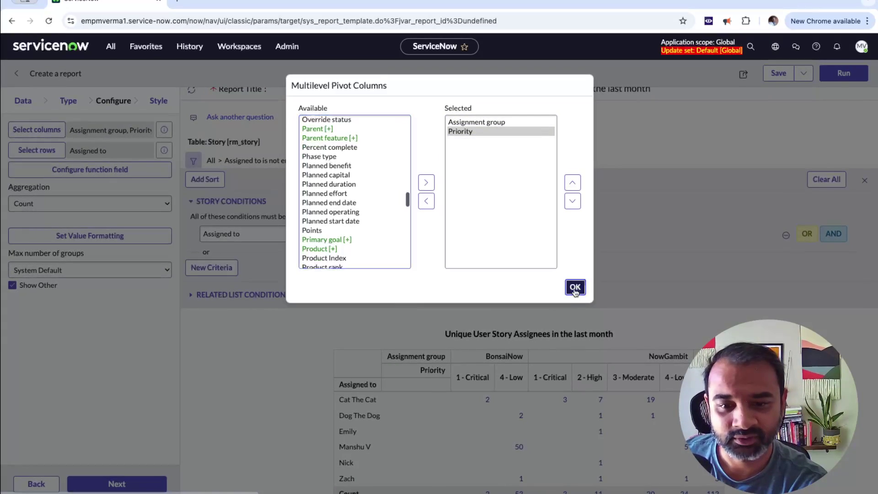
{"action": "left_click_drag", "start_coordinate": [484, 357], "coordinate": [520, 356]}
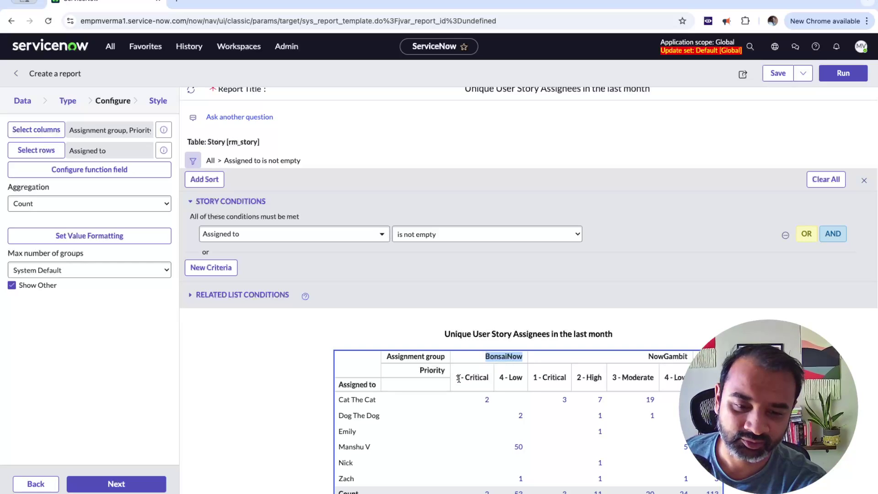
{"action": "left_click_drag", "start_coordinate": [460, 377], "coordinate": [494, 381]}
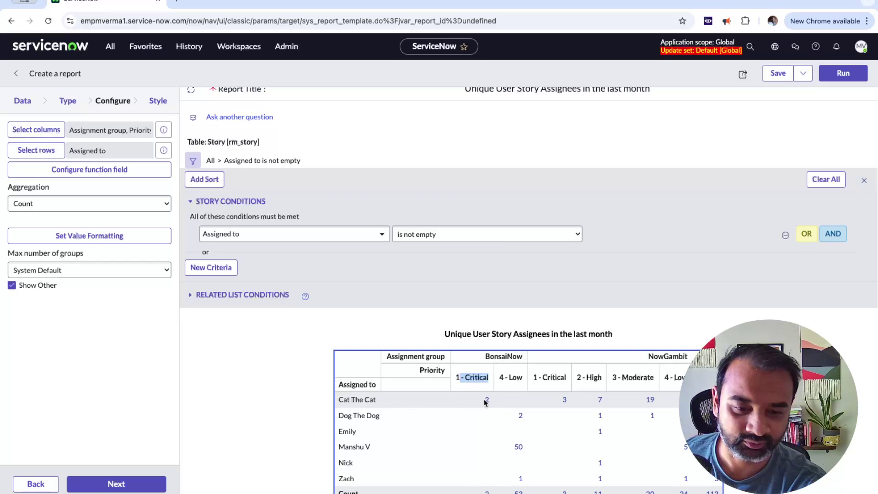
{"action": "mouse_move", "coordinate": [489, 402]}
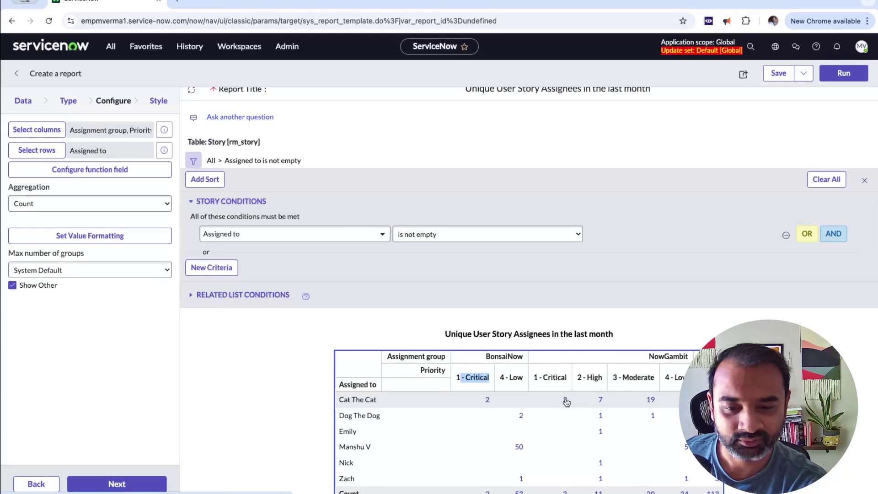
{"action": "mouse_move", "coordinate": [566, 402]}
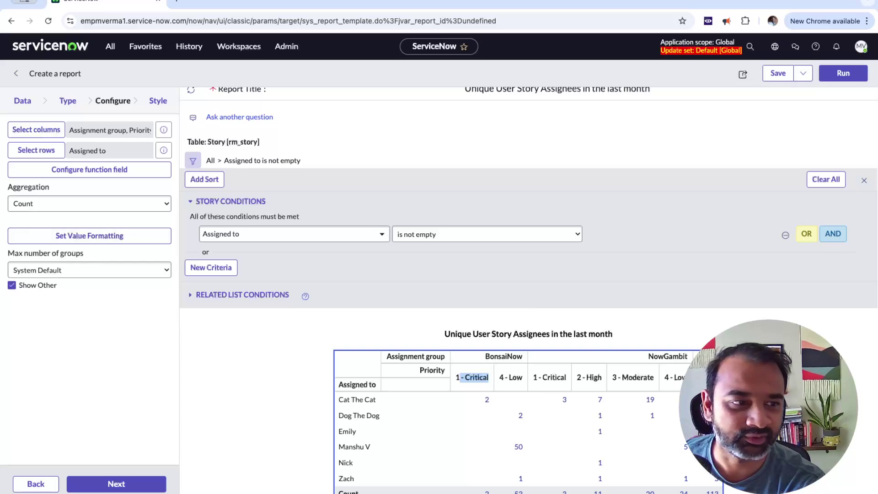
Step: Add Points as a third column level beneath Priority
{"action": "left_click", "coordinate": [37, 131]}
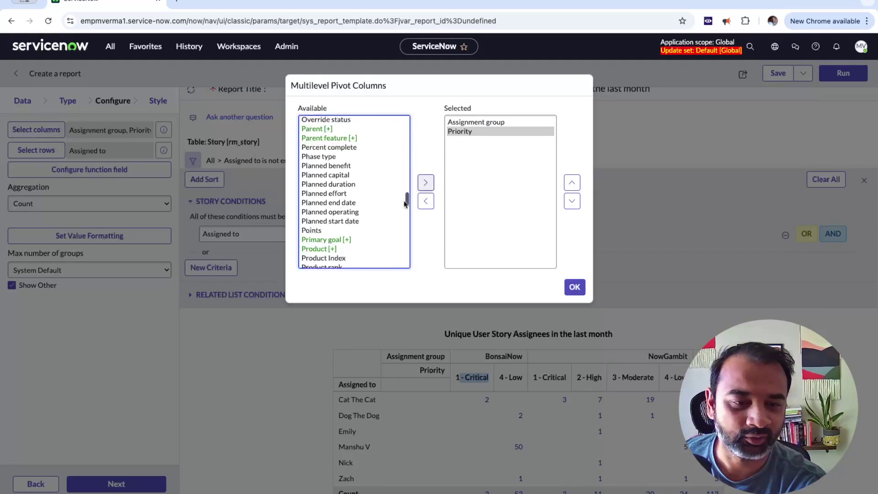
{"action": "scroll", "coordinate": [326, 208], "scroll_direction": "down", "scroll_amount": 4}
{"action": "scroll", "coordinate": [327, 208], "scroll_direction": "down", "scroll_amount": 2}
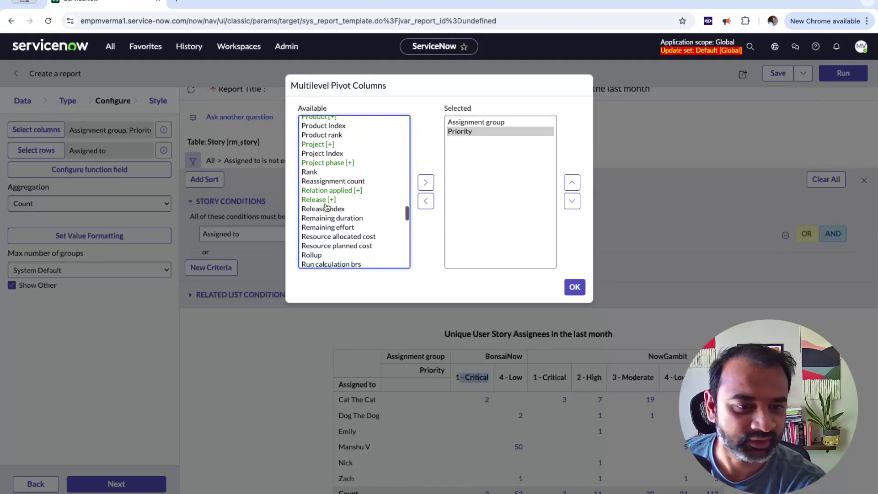
{"action": "scroll", "coordinate": [324, 203], "scroll_direction": "up", "scroll_amount": 3}
{"action": "left_click", "coordinate": [315, 181]}
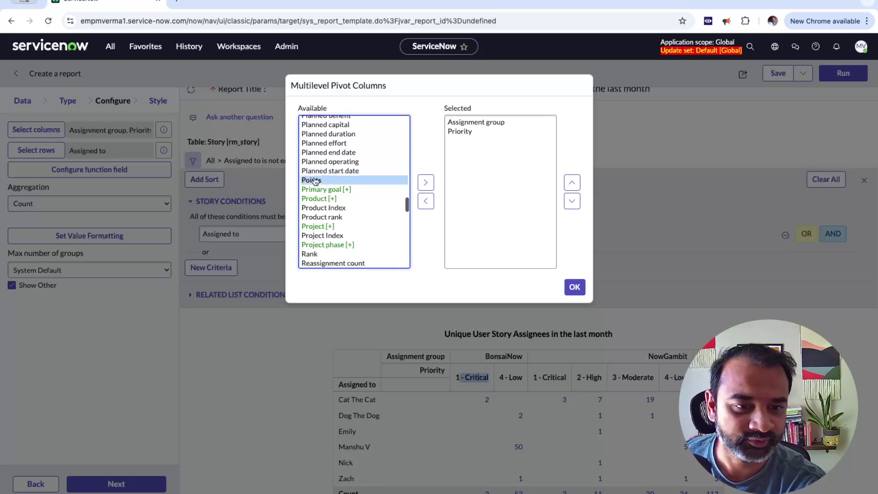
{"action": "left_click", "coordinate": [425, 183]}
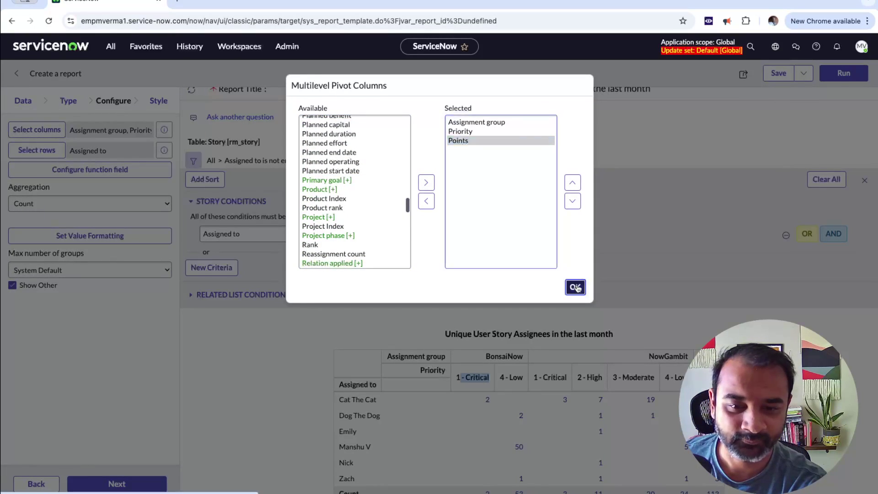
{"action": "left_click", "coordinate": [575, 287]}
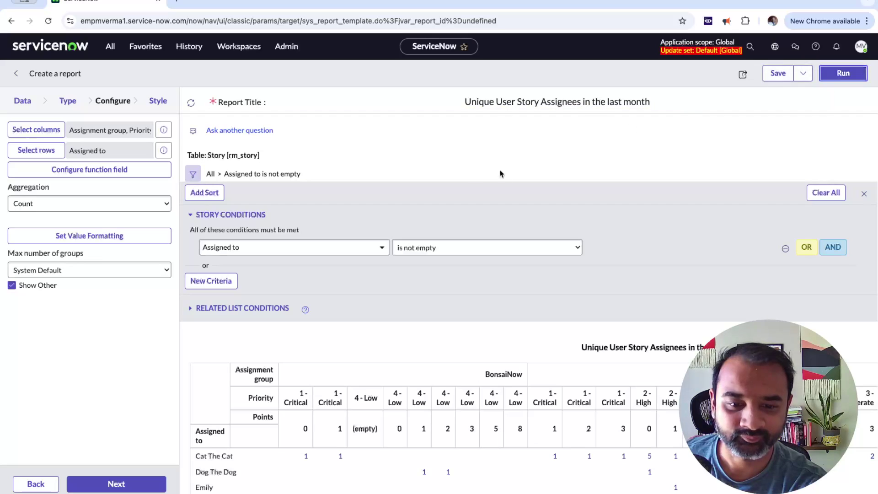
{"action": "scroll", "coordinate": [442, 204], "scroll_direction": "down", "scroll_amount": 2}
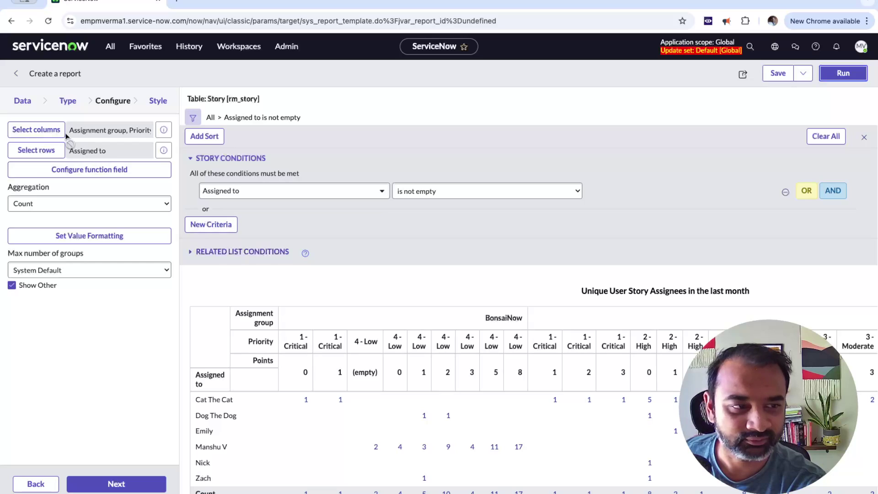
Step: Remove Points from the columns, keeping only Assignment group and Priority
{"action": "left_click", "coordinate": [37, 130]}
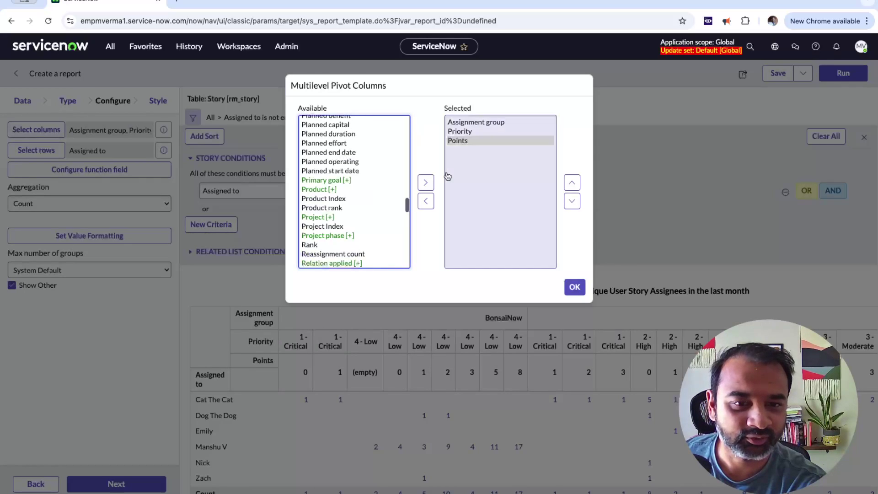
{"action": "left_click", "coordinate": [425, 203]}
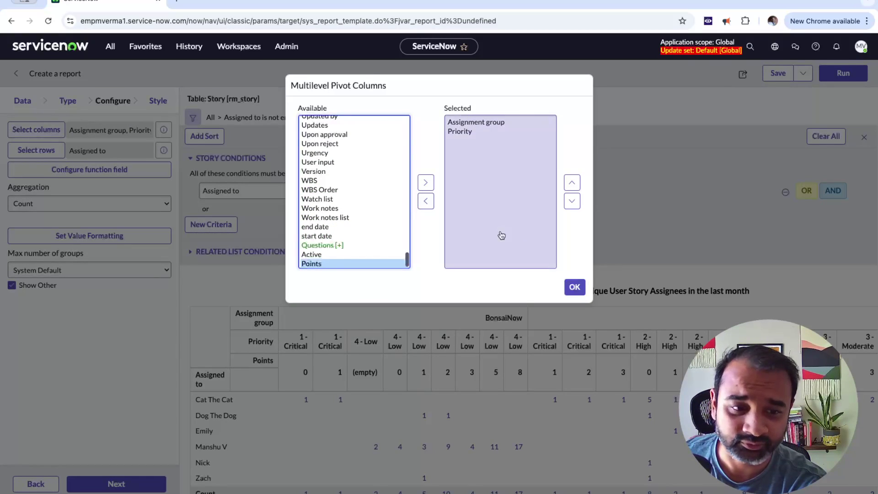
{"action": "left_click", "coordinate": [576, 288]}
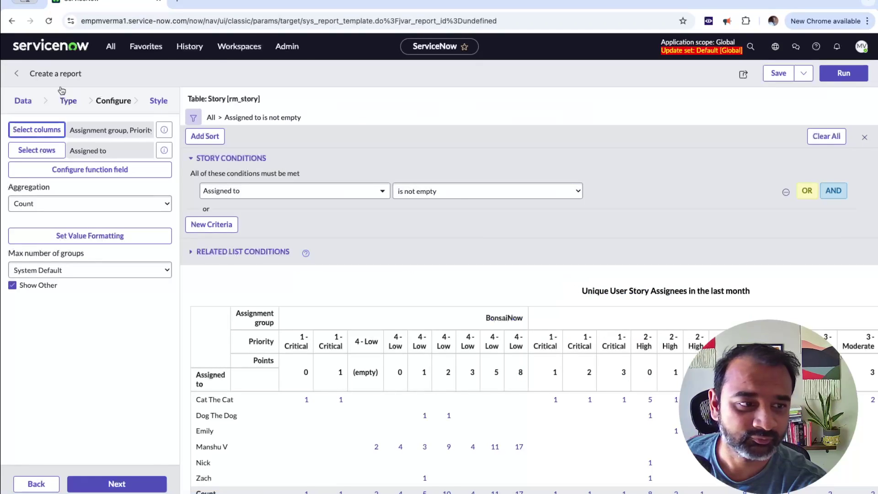
Step: Nest Points under Assigned to as a second row level, giving per-point counts for each assignee
{"action": "left_click", "coordinate": [37, 150]}
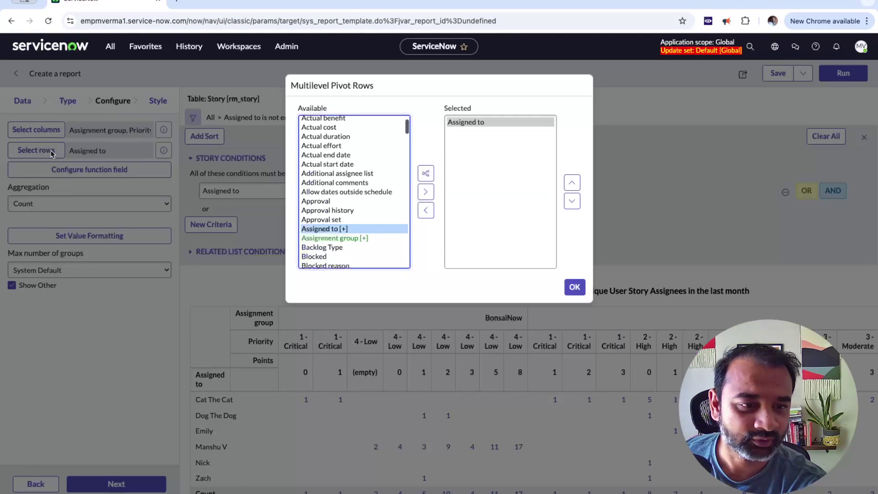
{"action": "scroll", "coordinate": [336, 178], "scroll_direction": "down", "scroll_amount": 3}
{"action": "scroll", "coordinate": [336, 179], "scroll_direction": "down", "scroll_amount": 4}
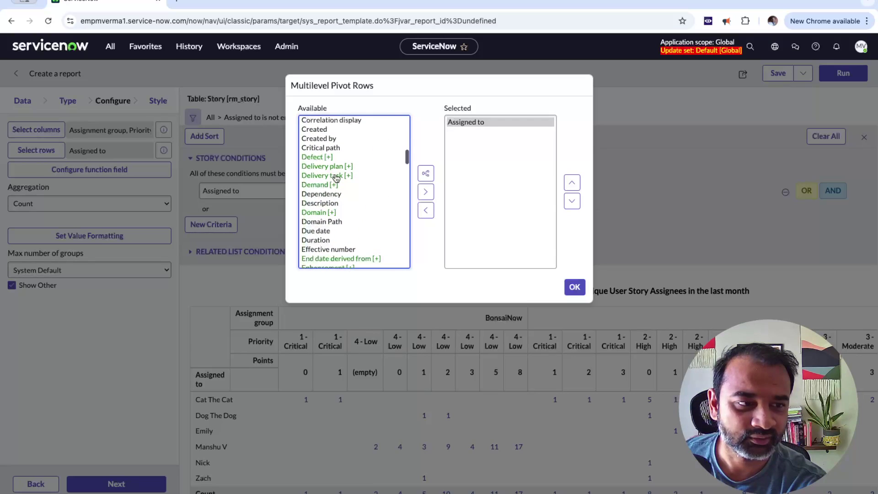
{"action": "scroll", "coordinate": [337, 179], "scroll_direction": "down", "scroll_amount": 8}
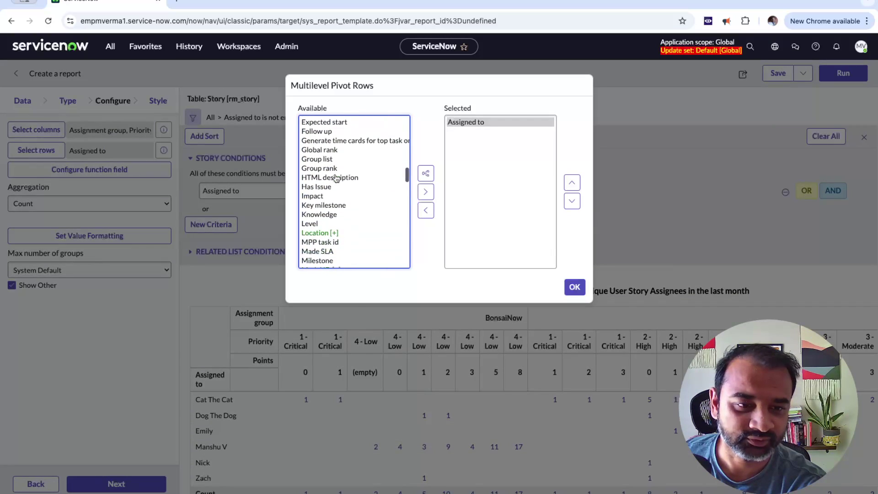
{"action": "scroll", "coordinate": [336, 179], "scroll_direction": "down", "scroll_amount": 4}
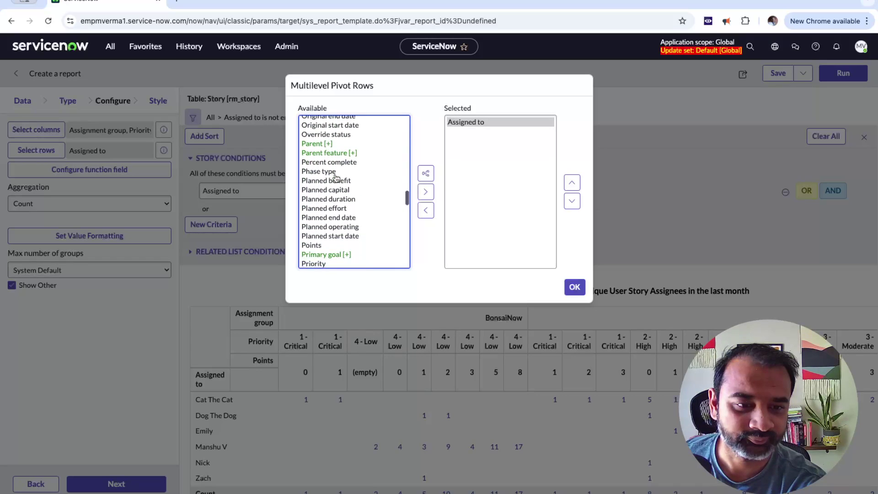
{"action": "left_click", "coordinate": [323, 199]}
{"action": "left_click", "coordinate": [426, 183]}
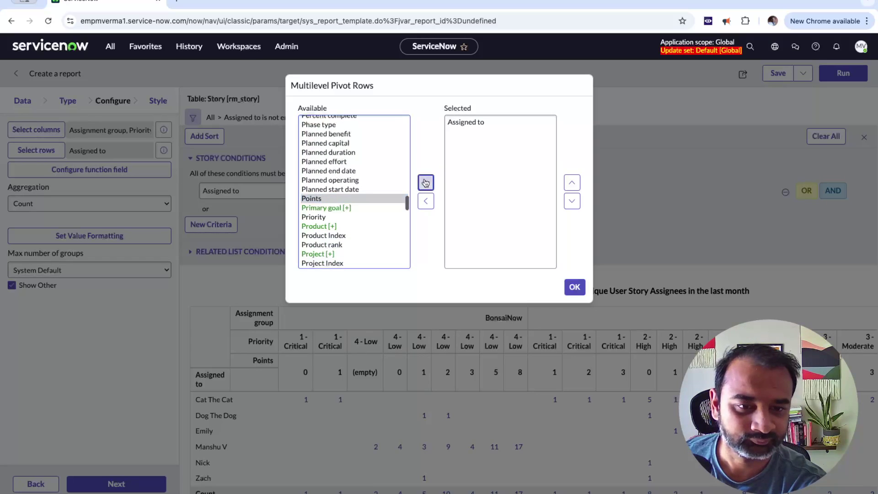
{"action": "left_click", "coordinate": [575, 288]}
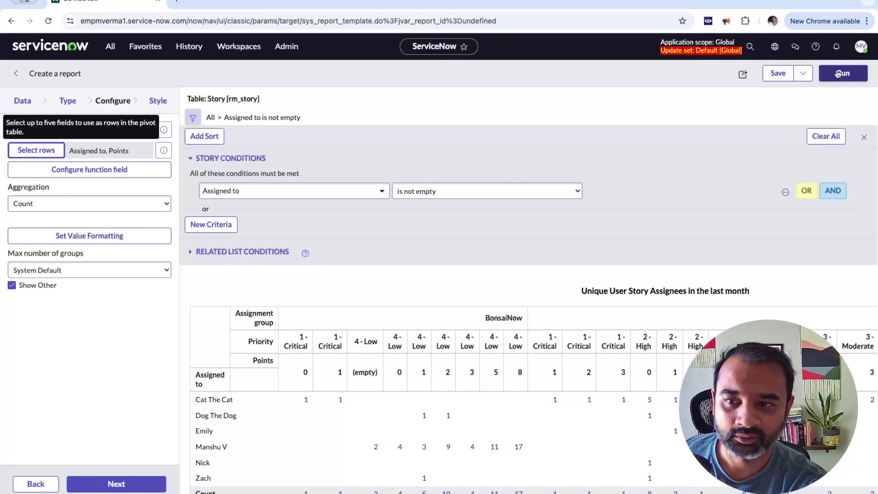
{"action": "scroll", "coordinate": [297, 227], "scroll_direction": "down", "scroll_amount": 5}
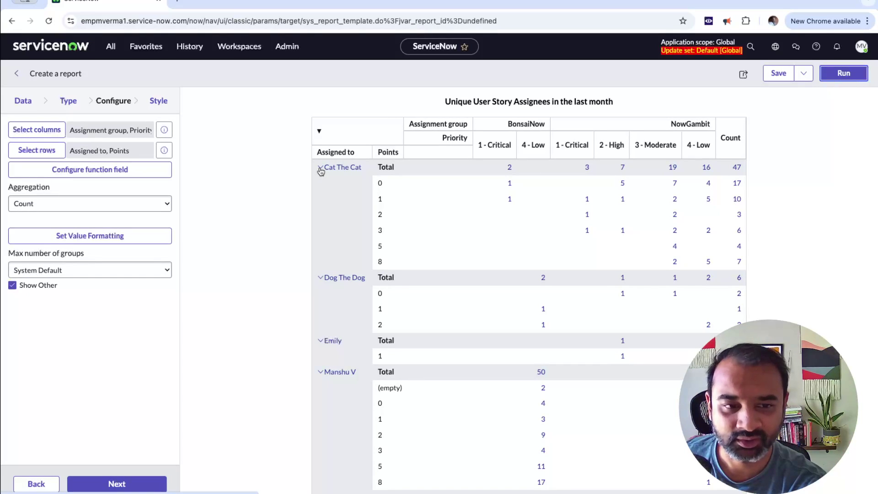
Step: Collapse all six assignees to single Total rows, expanding and re-collapsing one assignee's points breakdown
{"action": "left_click", "coordinate": [319, 131]}
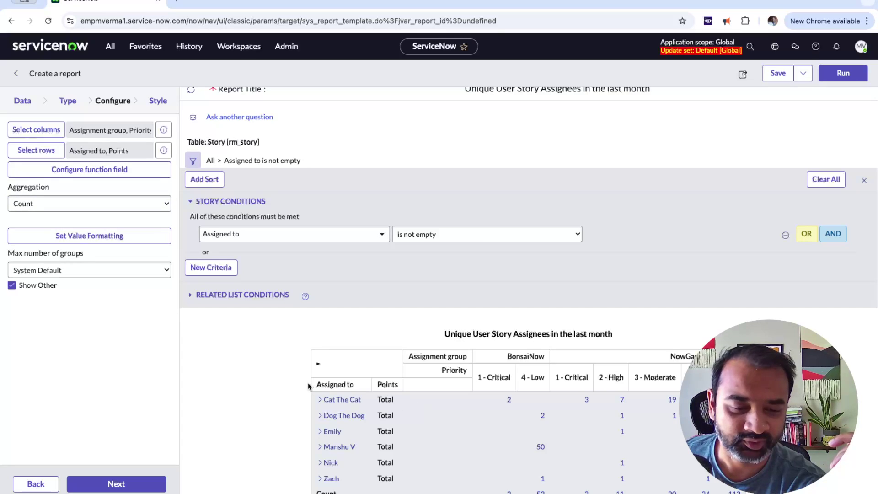
{"action": "left_click", "coordinate": [323, 403]}
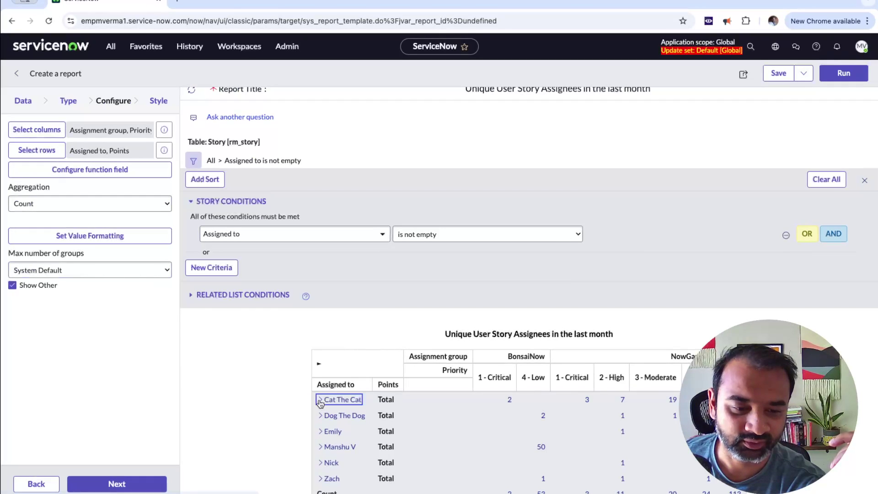
{"action": "scroll", "coordinate": [274, 403], "scroll_direction": "down", "scroll_amount": 1}
{"action": "scroll", "coordinate": [284, 401], "scroll_direction": "down", "scroll_amount": 2}
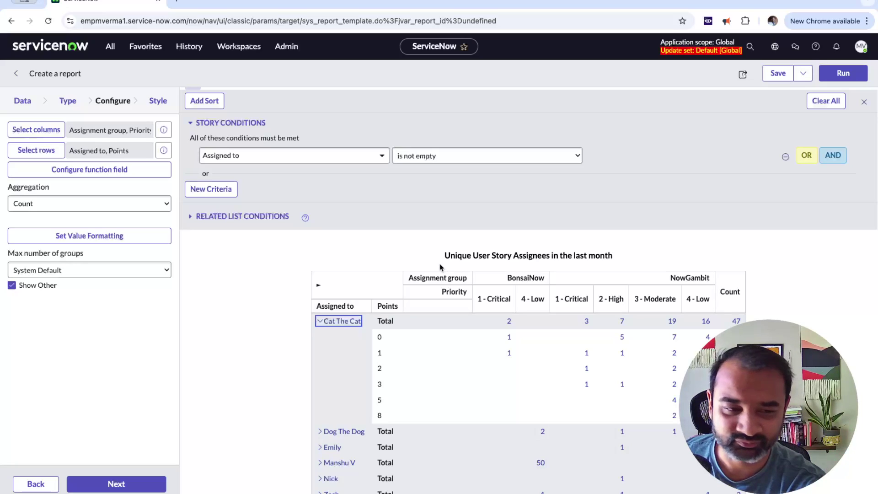
{"action": "left_click", "coordinate": [320, 322]}
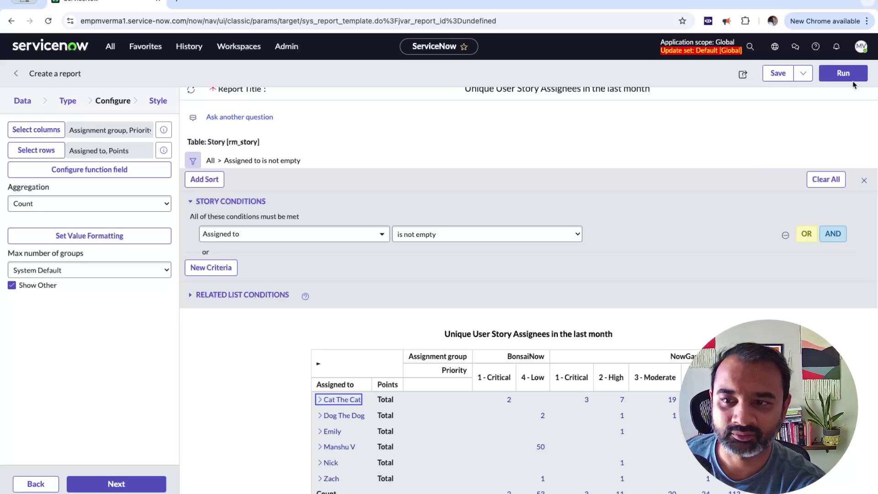
{"action": "left_click", "coordinate": [115, 209]}
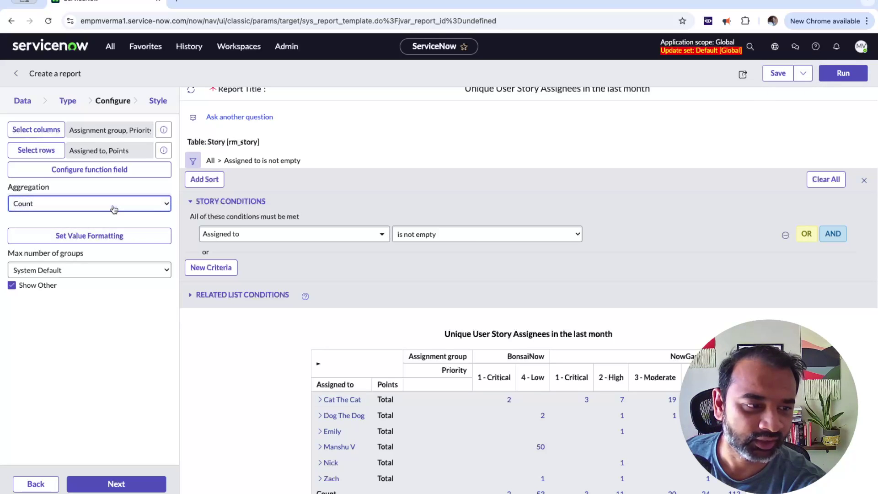